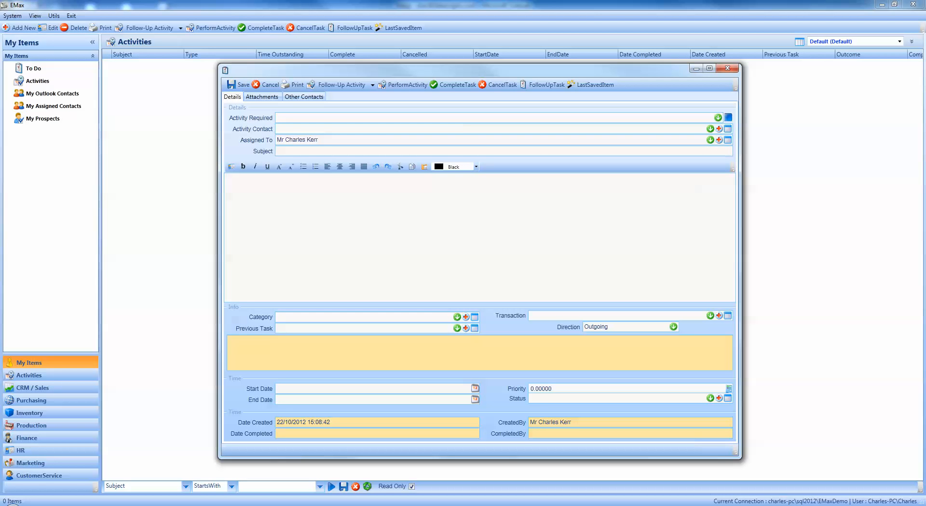
# Set the required activity to Email and choose the person to be emailed as the activity contact.
pyautogui.click(718, 118)
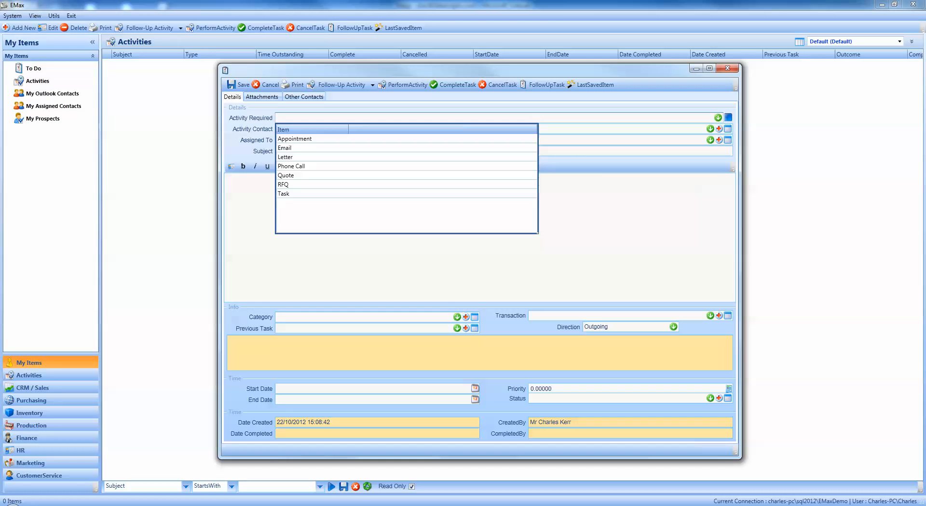
pyautogui.click(285, 148)
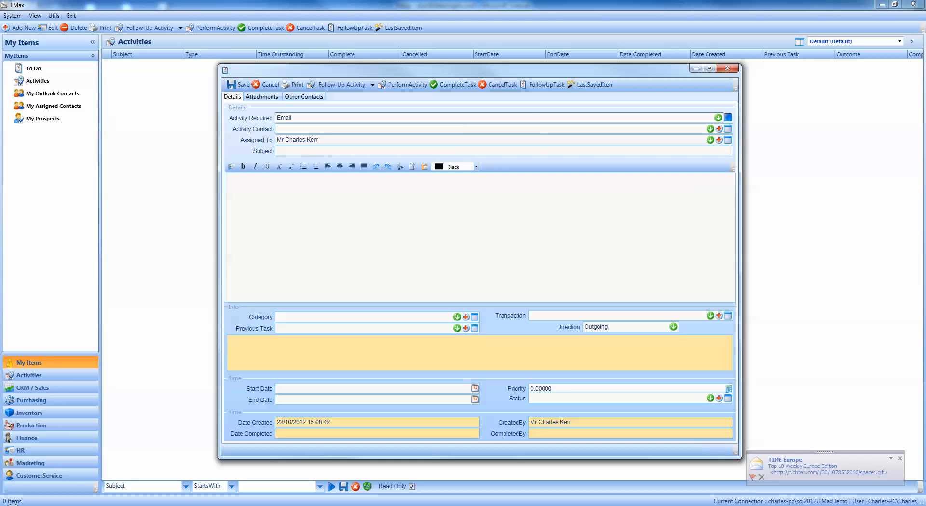
pyautogui.click(465, 128)
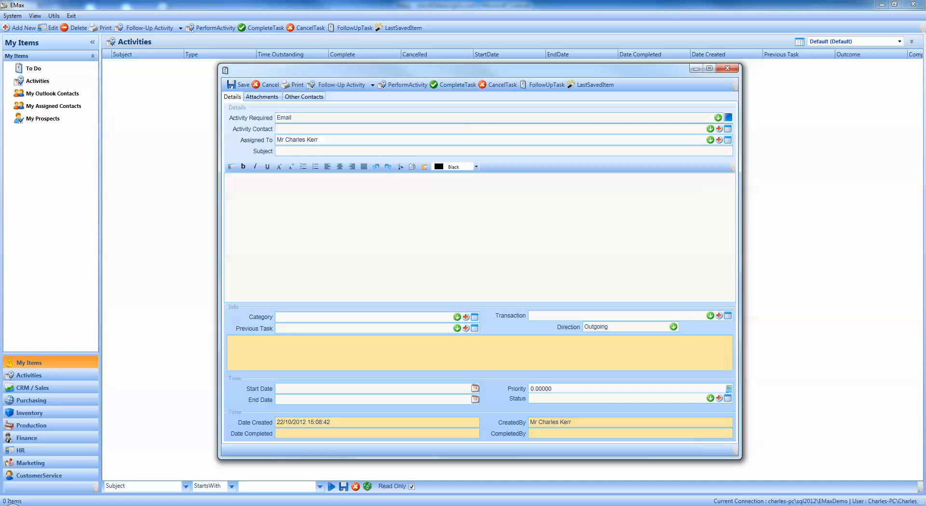
pyautogui.write('emil')
pyautogui.press('Down')
pyautogui.press('Return')
# Open the activity contact's person record, check the email address on it and save the record.
pyautogui.doubleClick(281, 129)
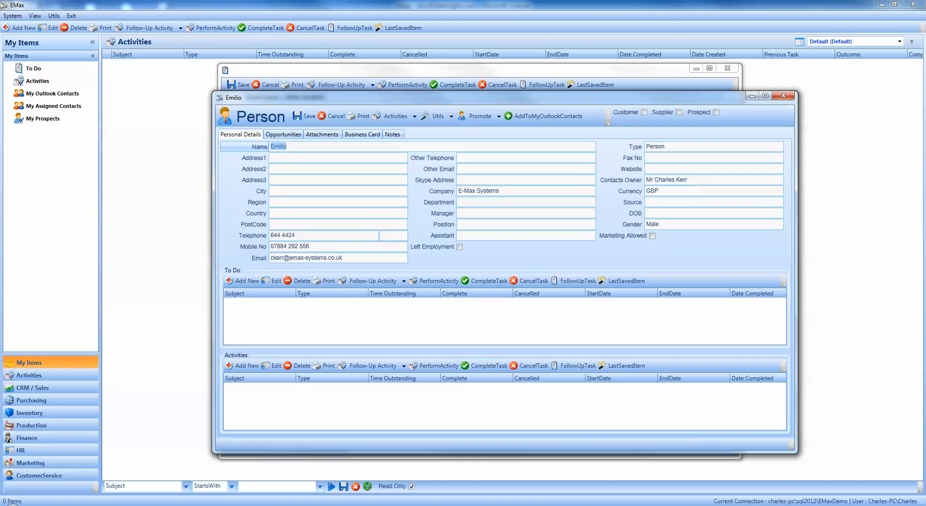
pyautogui.moveTo(344, 258); pyautogui.dragTo(269, 258)
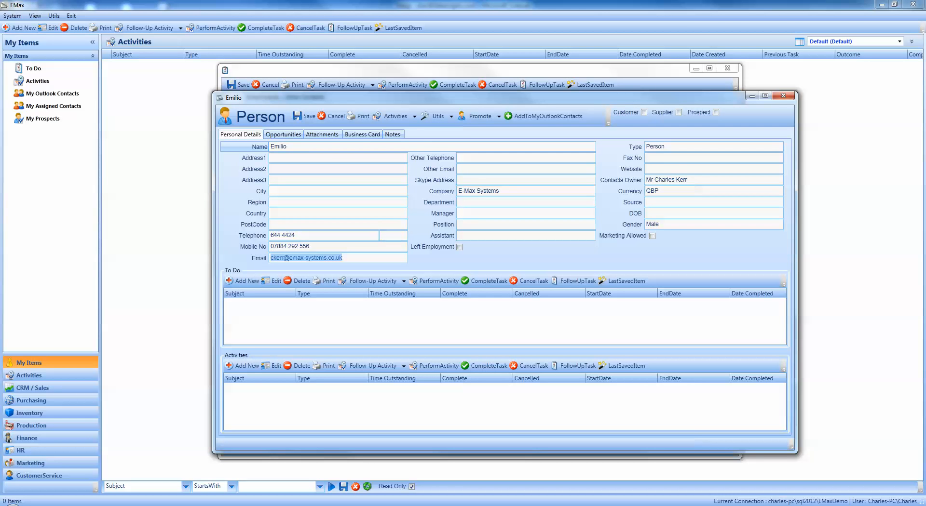
pyautogui.click(304, 116)
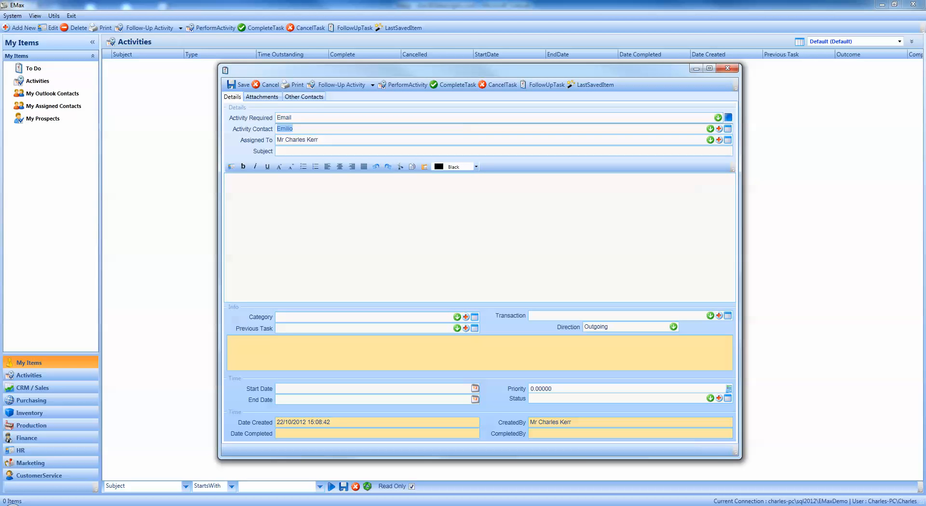
# Enter the subject "Send info on system" and set the activity's start date to the current date and time.
pyautogui.click(303, 151)
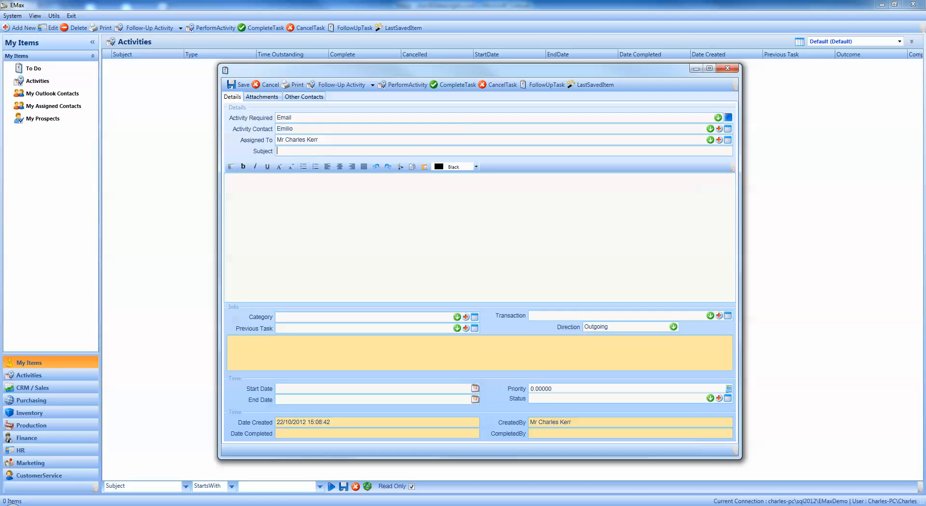
pyautogui.write('Send info on system')
pyautogui.click(227, 178)
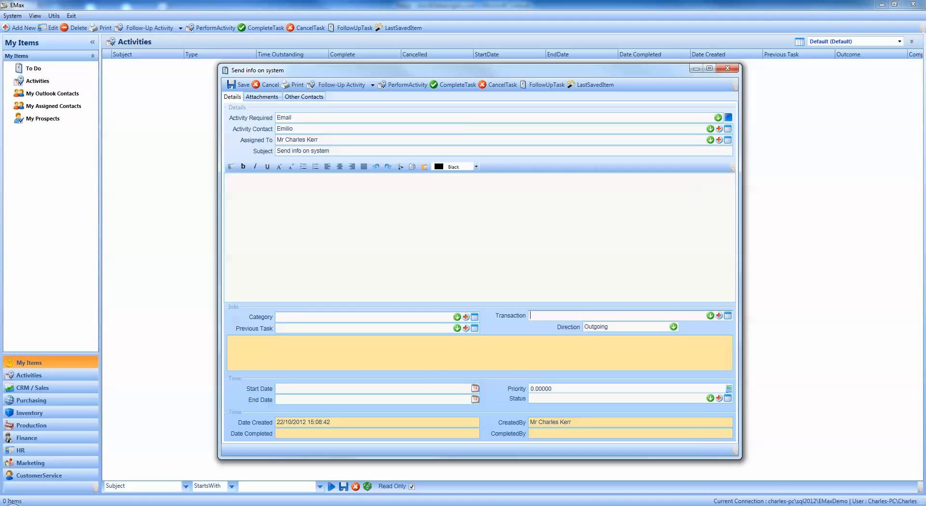
pyautogui.click(357, 388)
pyautogui.press('space')
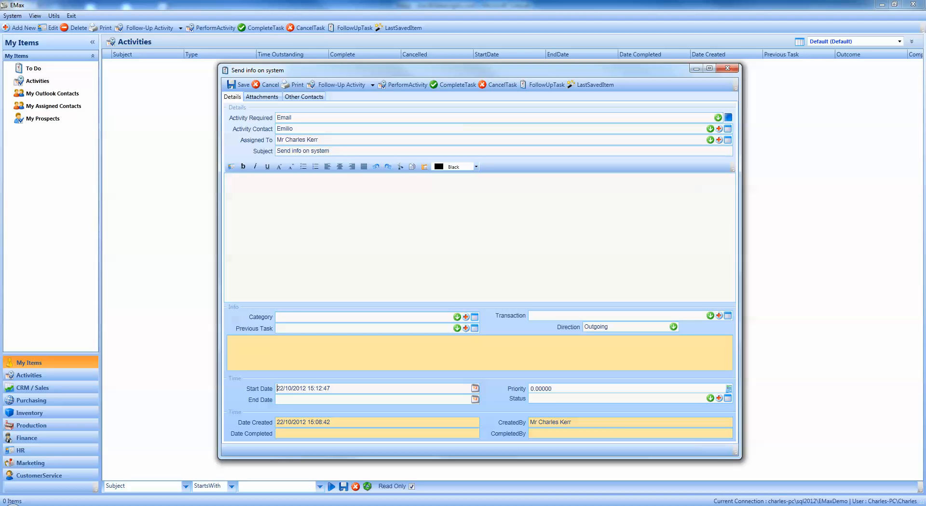
# Examine the activity's status choices, priority, attachments and other contacts, ending back on the main details.
pyautogui.click(710, 398)
pyautogui.click(711, 398)
pyautogui.doubleClick(548, 389)
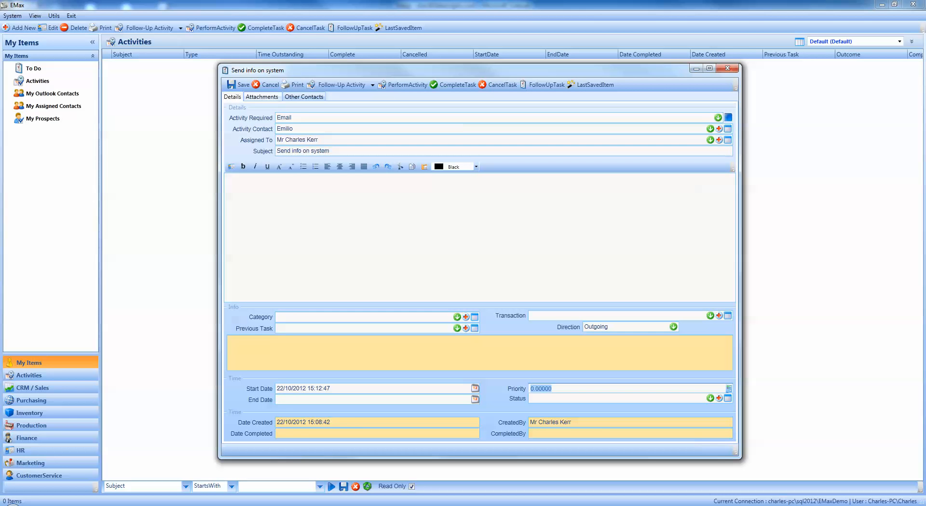
pyautogui.click(261, 96)
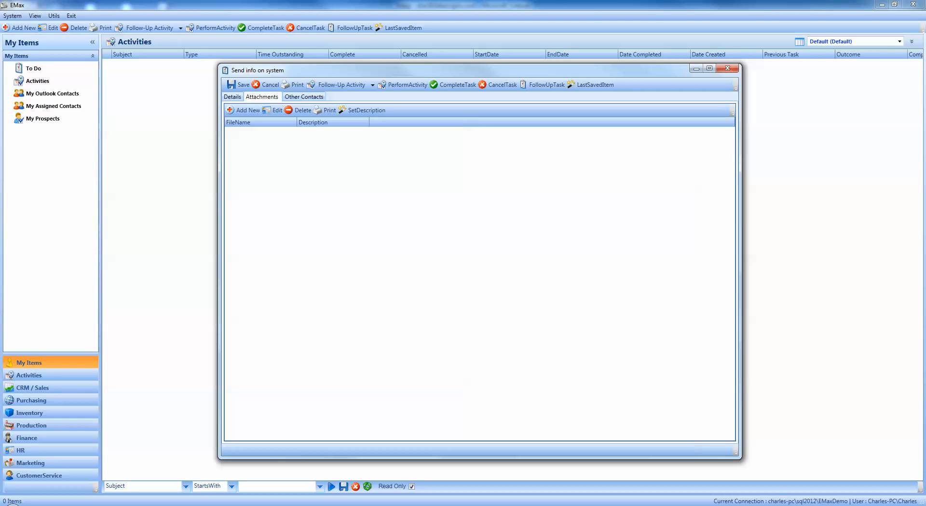
pyautogui.click(232, 97)
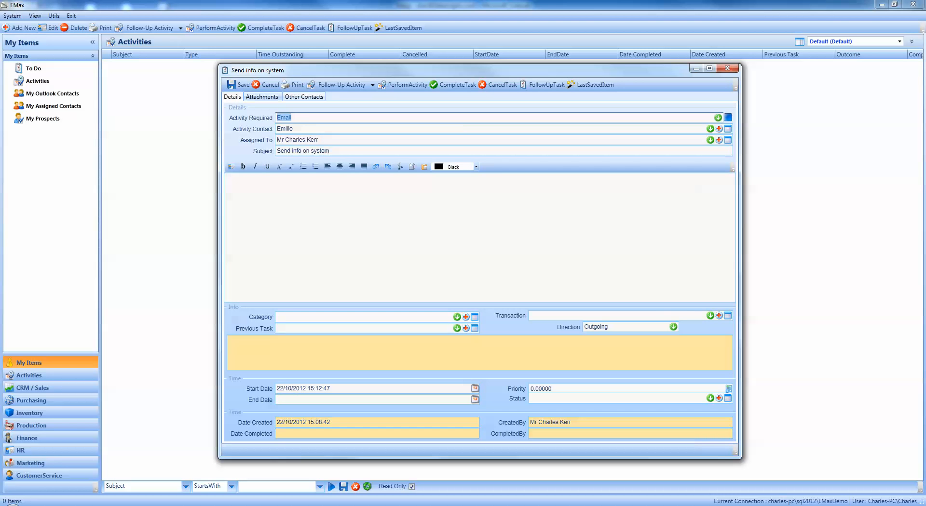
pyautogui.click(303, 96)
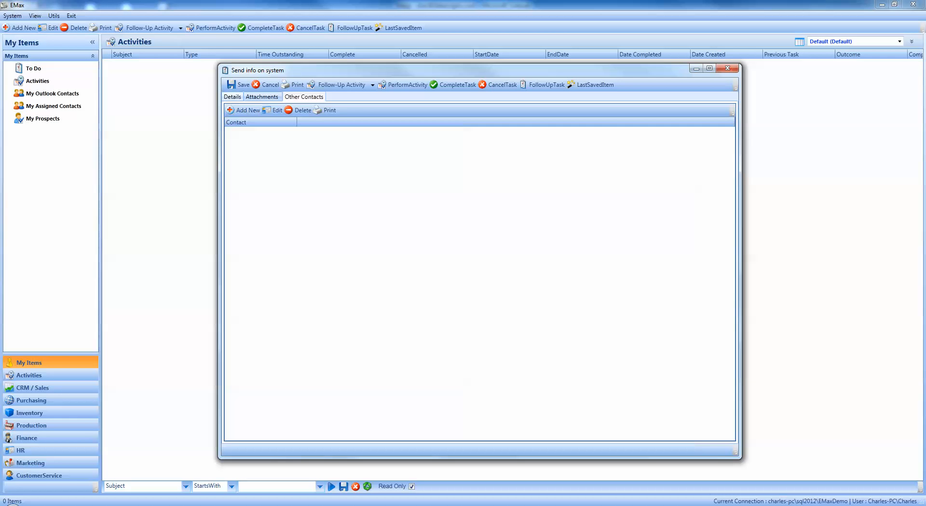
pyautogui.click(232, 97)
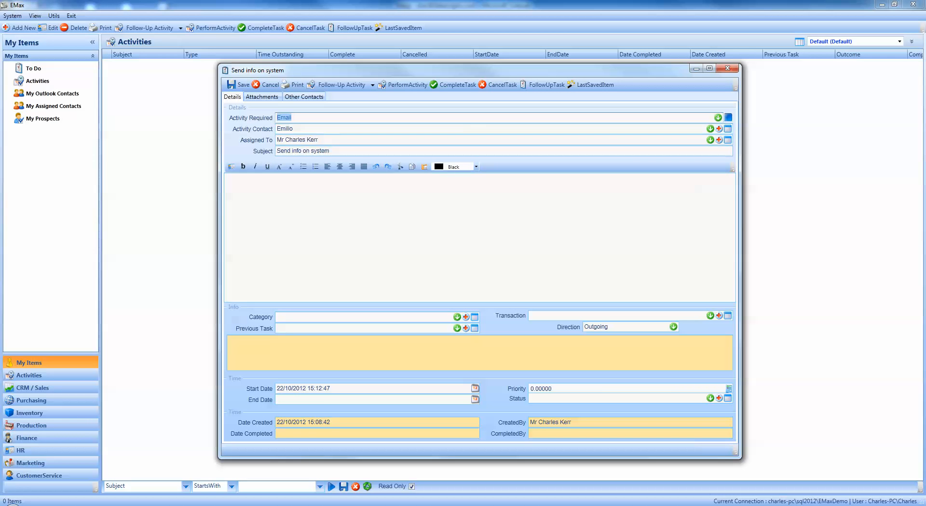
pyautogui.click(293, 128)
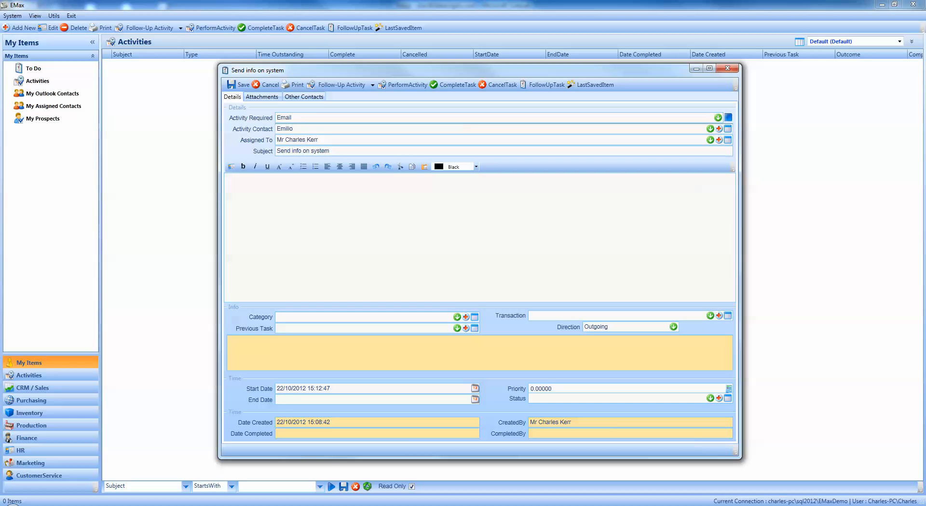
pyautogui.click(304, 96)
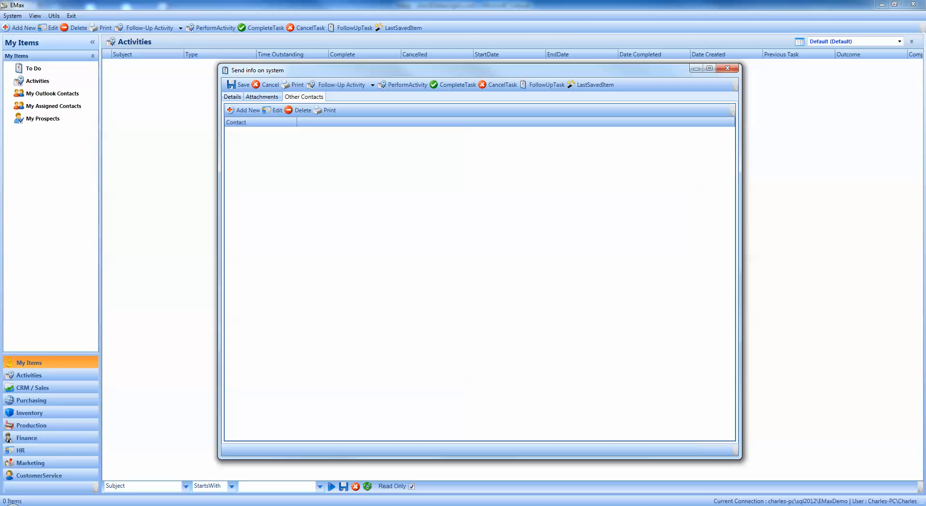
pyautogui.click(232, 97)
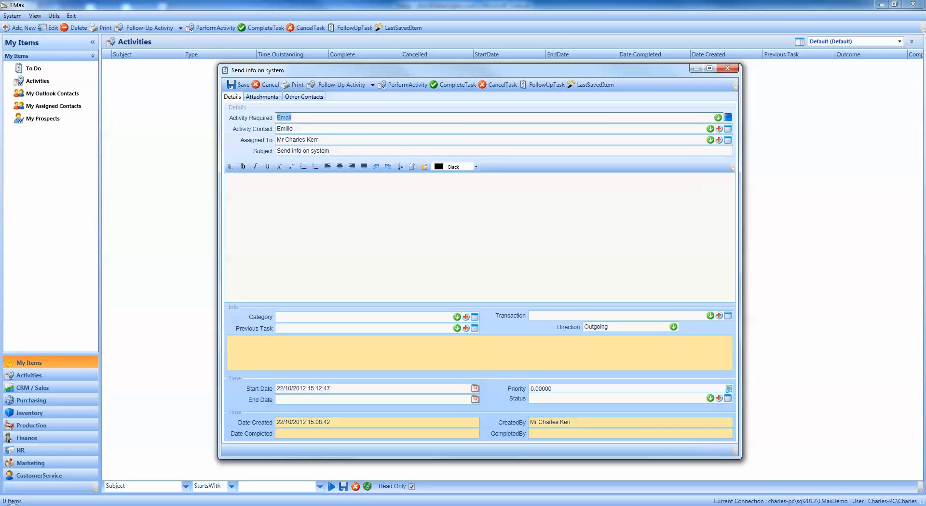
# Save the email activity and open the To Do list of personal items.
pyautogui.click(239, 85)
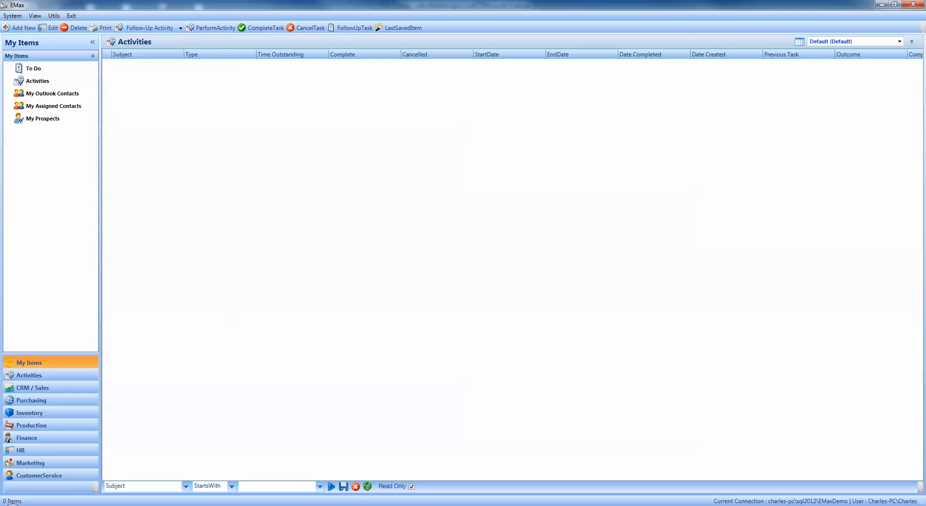
pyautogui.click(33, 69)
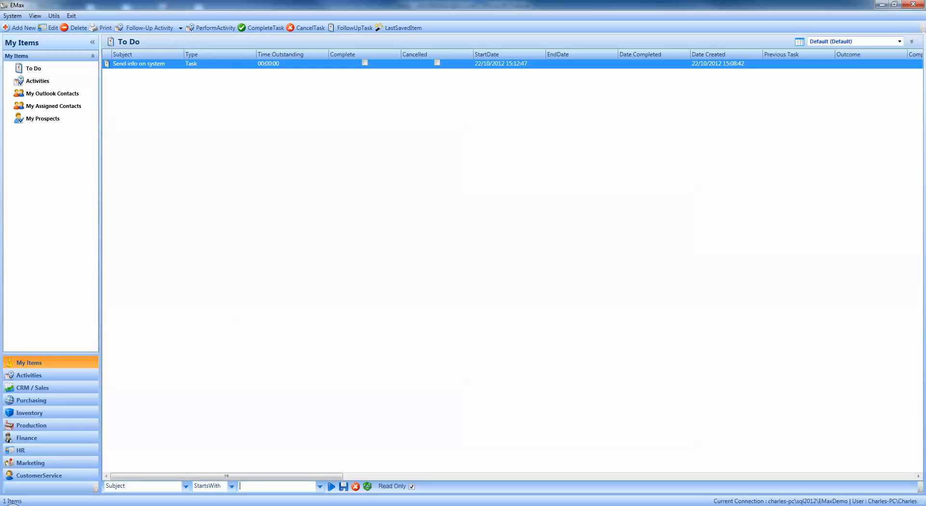
# Switch to Outlook, look through the To-Do List and account task folders for the saved activity, and return to EMax.
pyautogui.hotkey('alt', 'Tab')
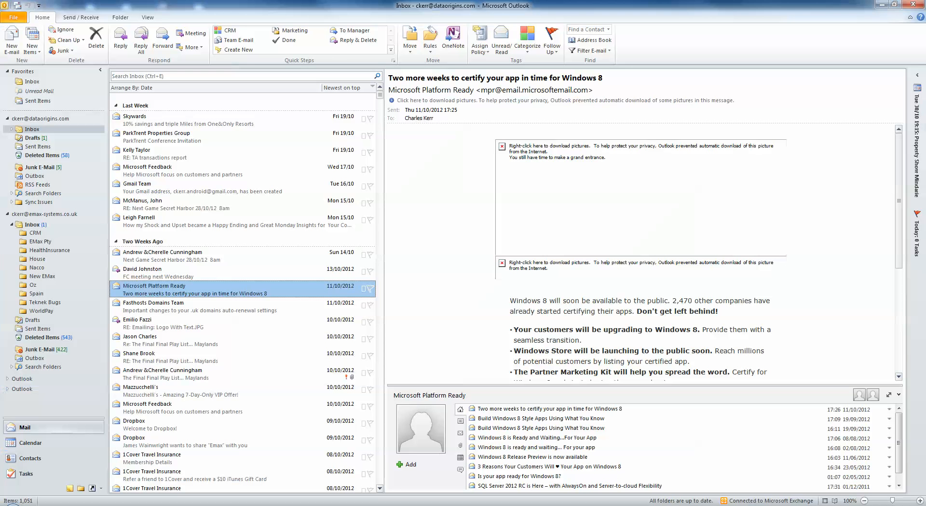
pyautogui.click(25, 474)
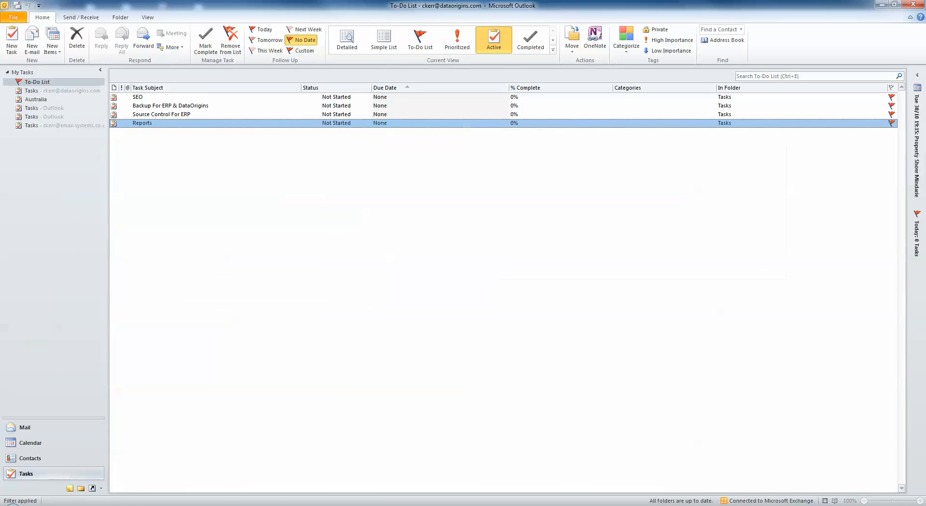
pyautogui.click(54, 90)
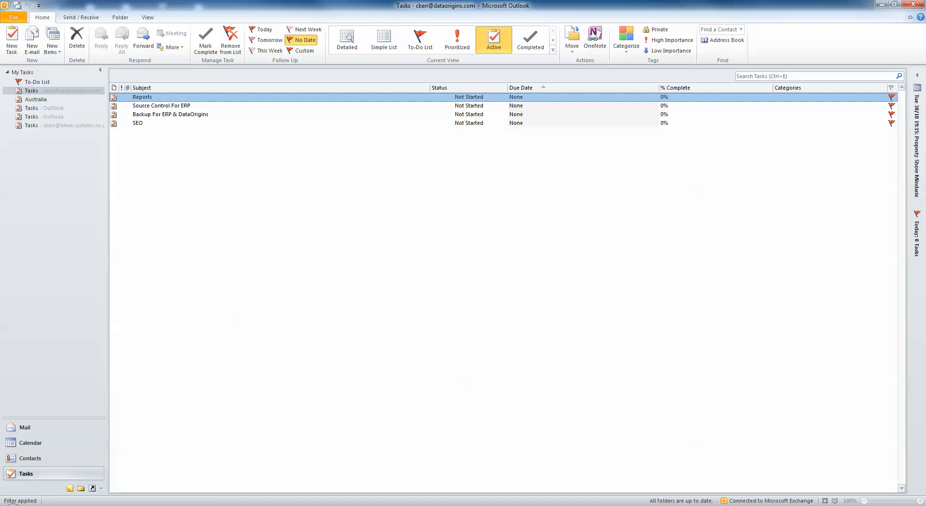
pyautogui.click(37, 82)
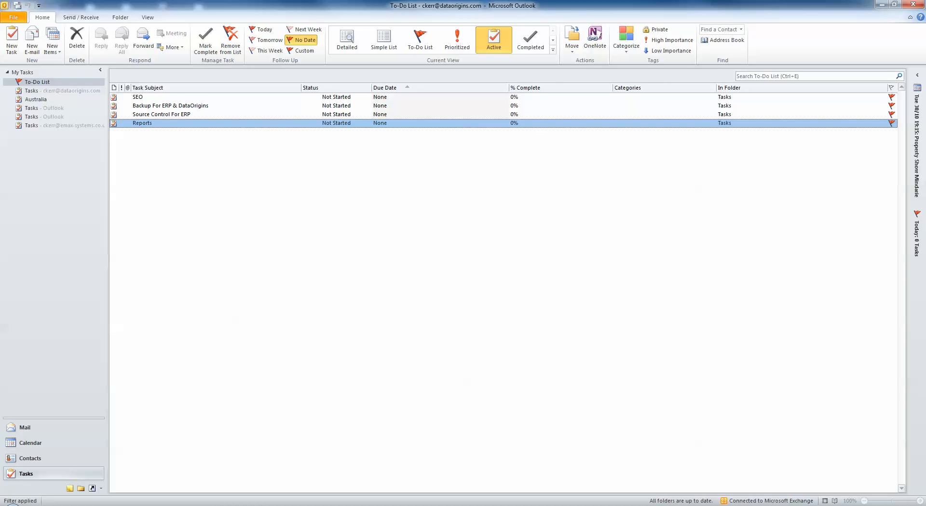
pyautogui.click(54, 126)
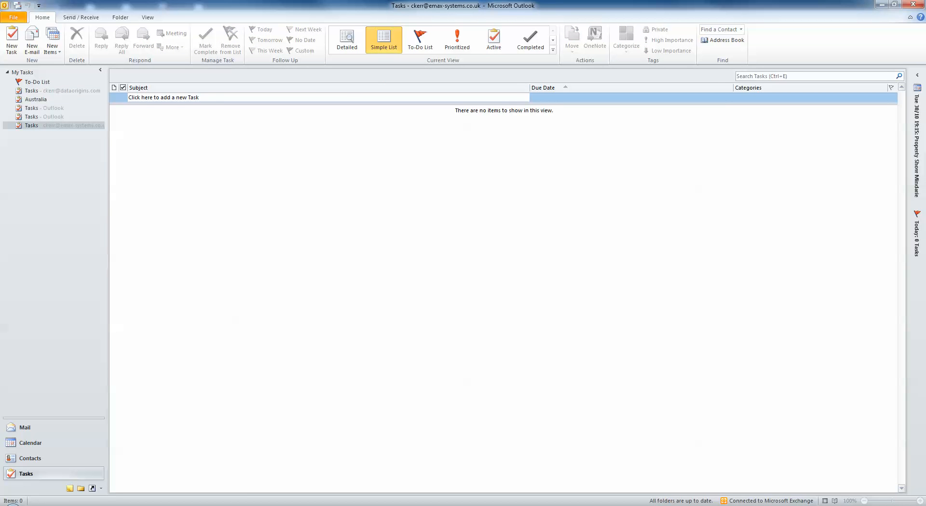
pyautogui.click(37, 82)
pyautogui.click(54, 91)
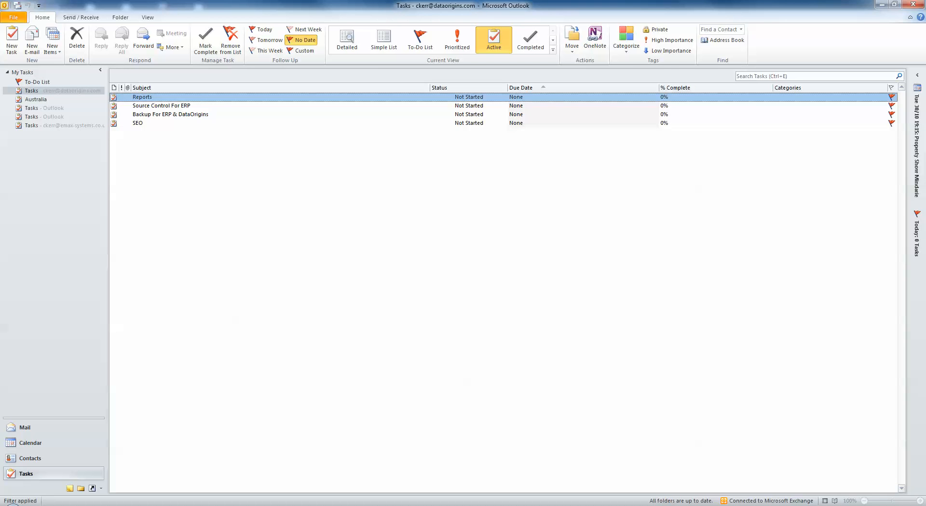
pyautogui.click(826, 505)
pyautogui.click(841, 467)
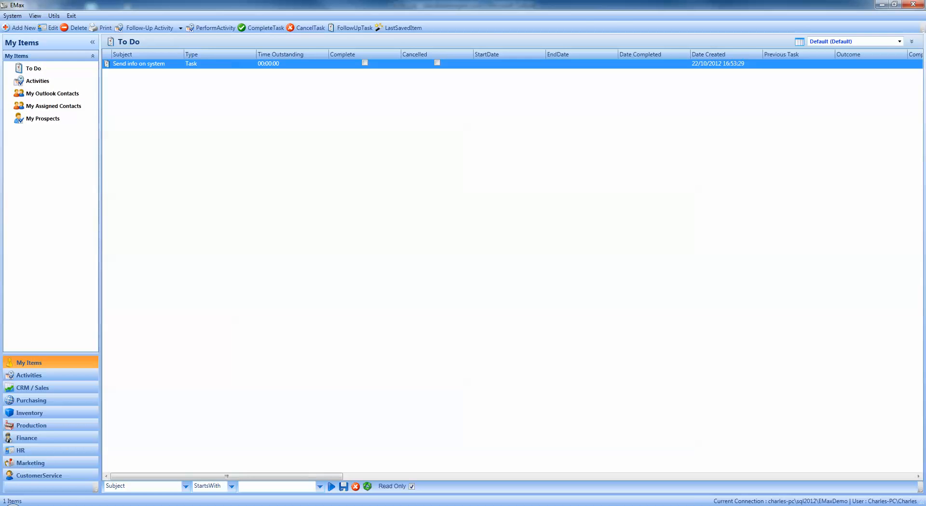
# Switch to Outlook and select the synchronised "Send info on system" task in the To-Do List.
pyautogui.hotkey('alt', 'Tab')
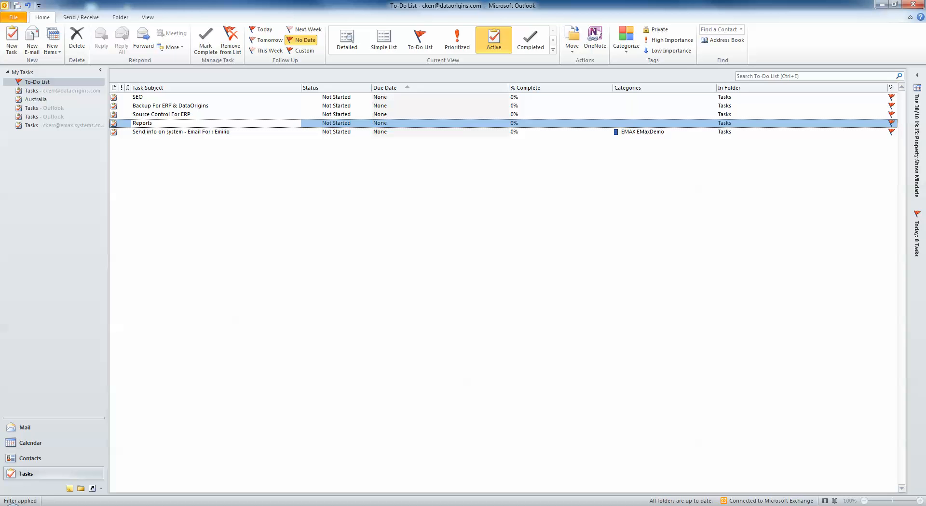
pyautogui.click(180, 132)
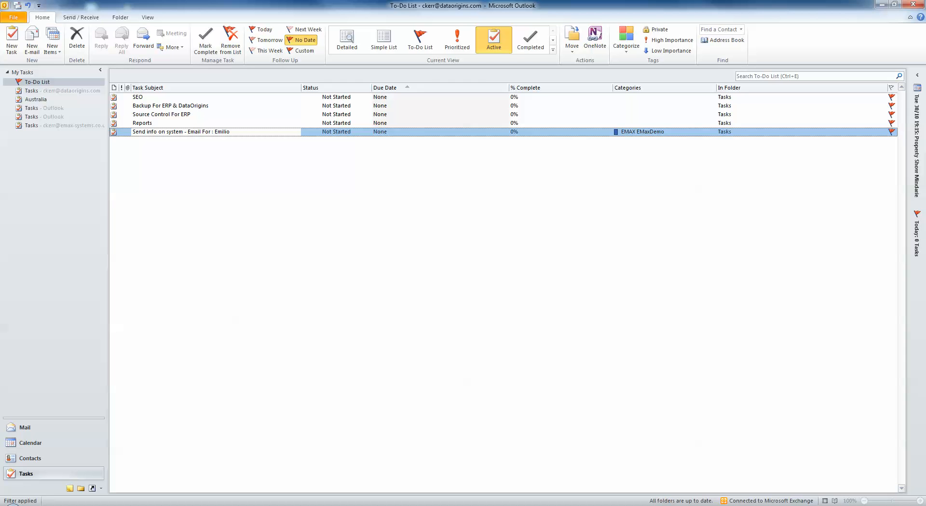
# Switch back to EMax and review the To Do item's further columns, including activity required, assignee and contact.
pyautogui.hotkey('alt', 'Tab')
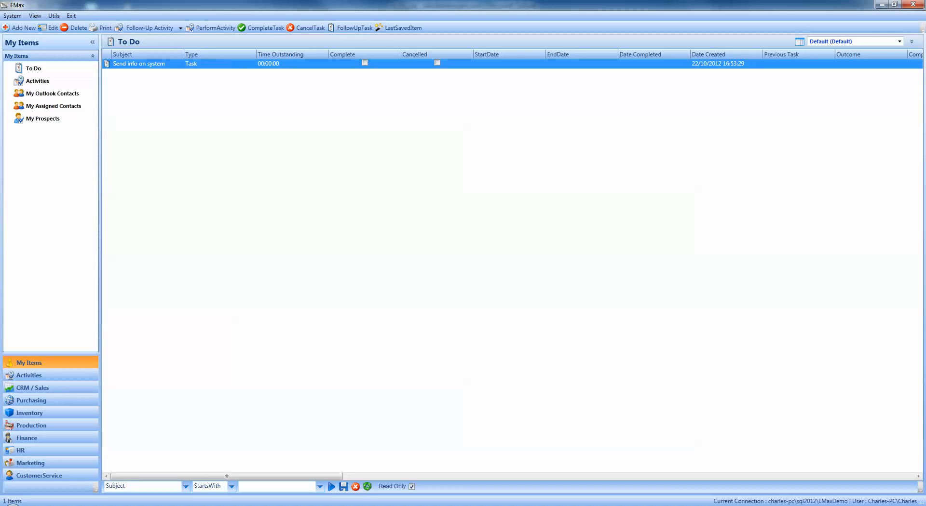
pyautogui.moveTo(227, 476); pyautogui.dragTo(747, 476)
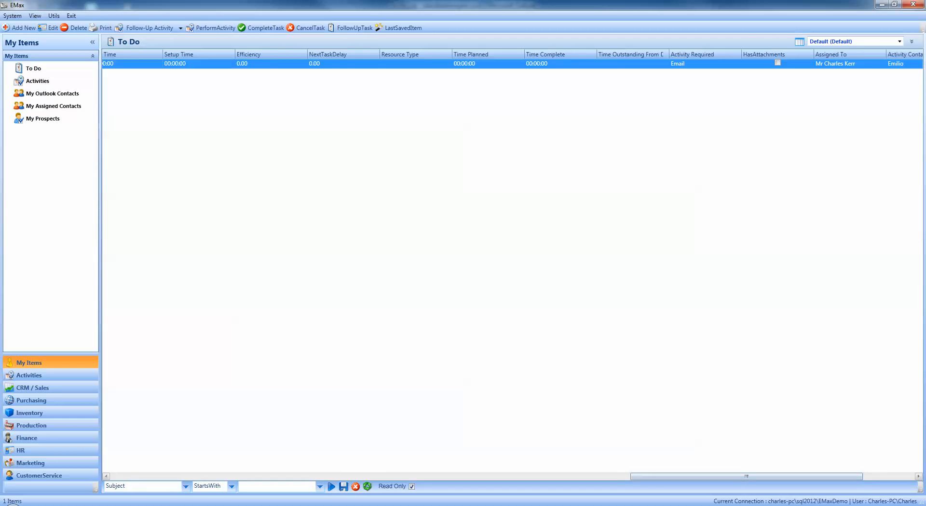
pyautogui.moveTo(746, 477); pyautogui.dragTo(227, 476)
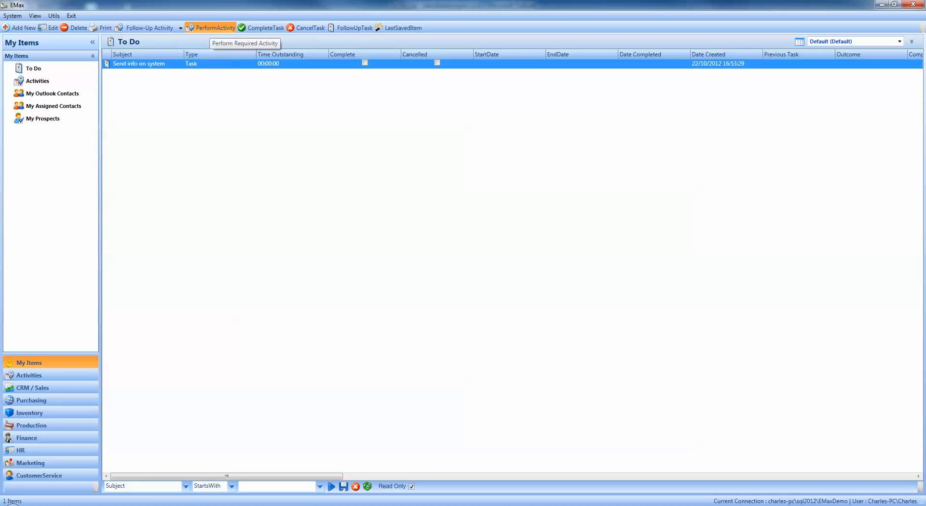
# Perform the "Send info on system" email activity and replace the message's invalid recipient with the contact's email address.
pyautogui.click(211, 28)
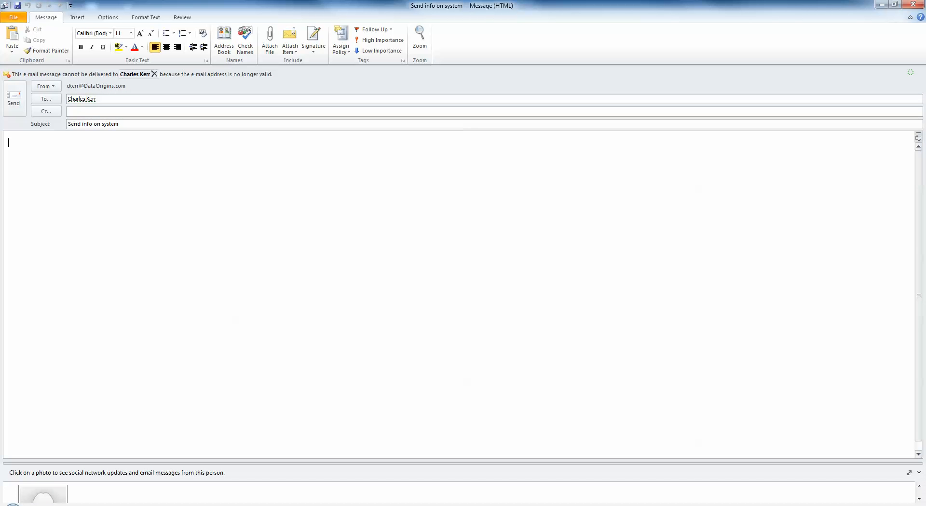
pyautogui.click(154, 74)
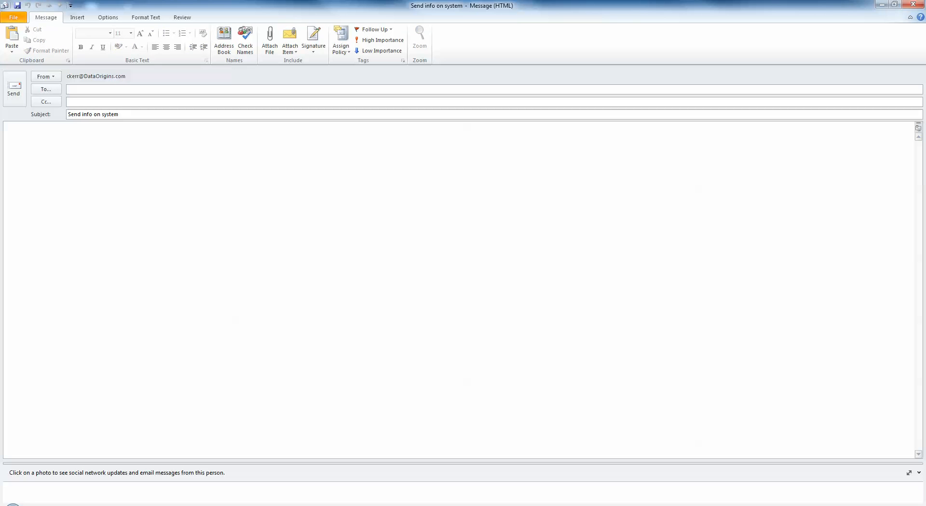
pyautogui.write('ckerr')
pyautogui.press('Return')
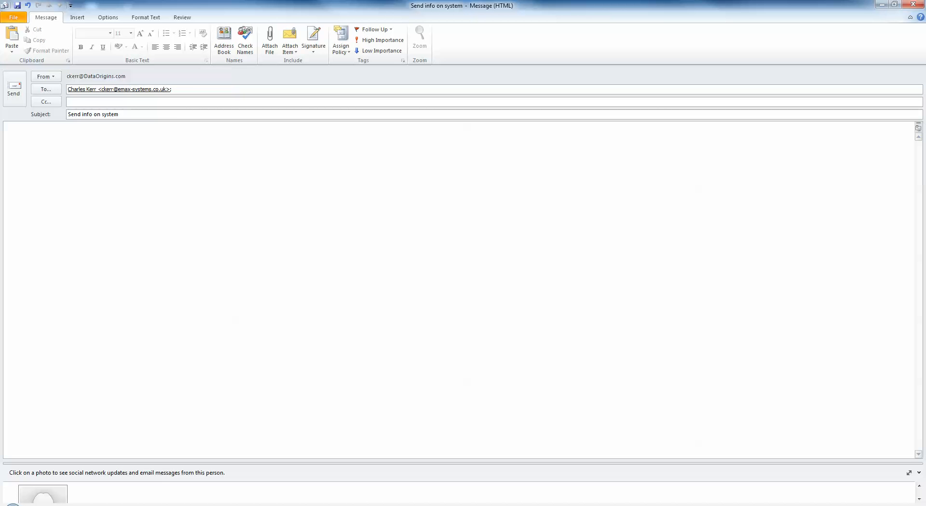
pyautogui.press('Tab')
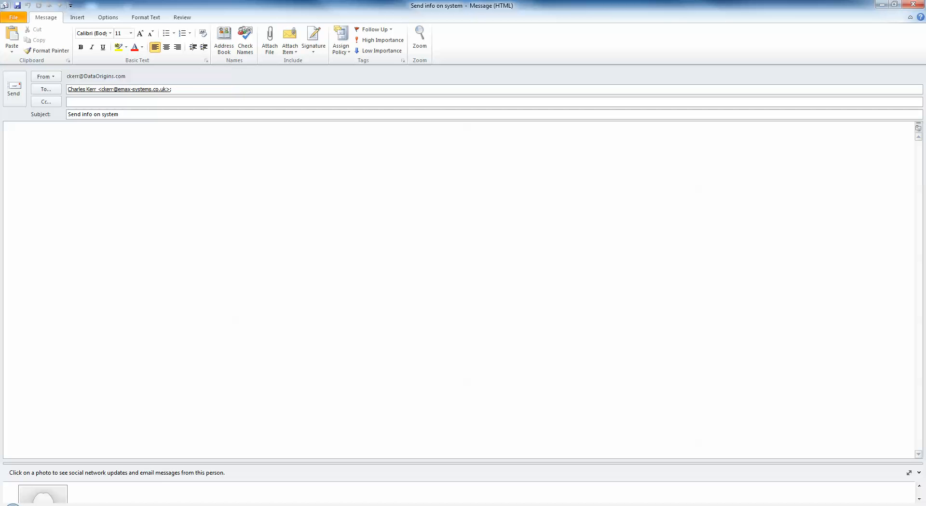
# Write a message body greeting the contact by first name, followed by "her is the info you requested.", and send the email.
pyautogui.write('Hi emilio her is the info you req')
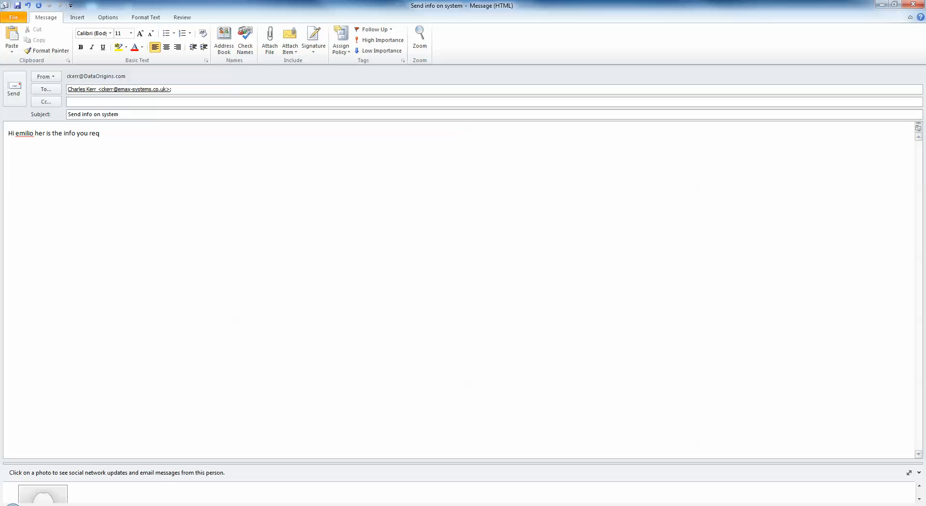
pyautogui.write('uested')
pyautogui.press('BackSpace')
pyautogui.write('E')
pyautogui.click(15, 90)
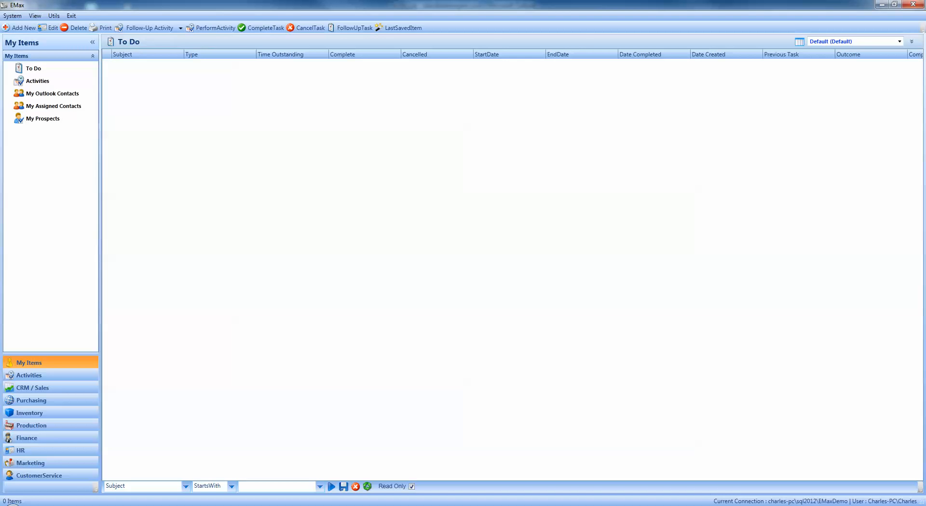
# Check Outlook's To-Do List for the performed task, and return to EMax to review the "Send info on system" email under Activities.
pyautogui.hotkey('alt', 'Tab')
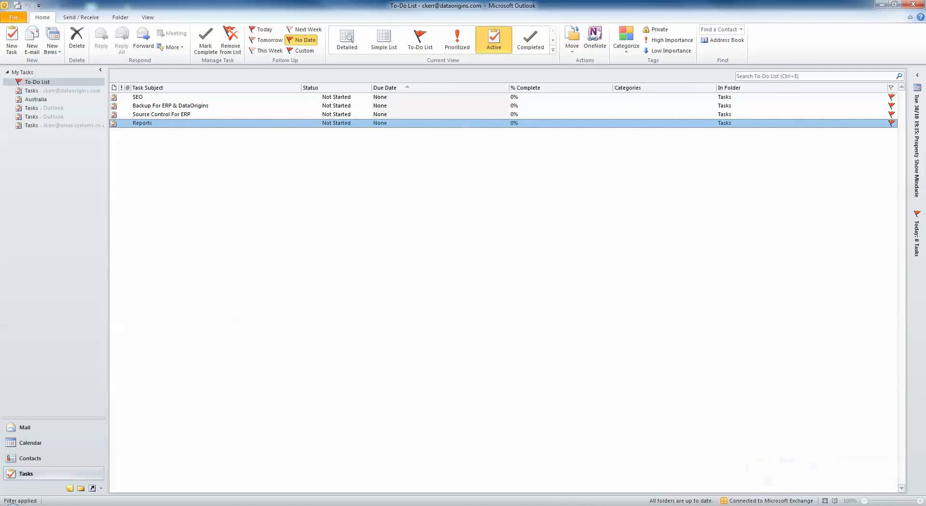
pyautogui.hotkey('alt', 'Tab')
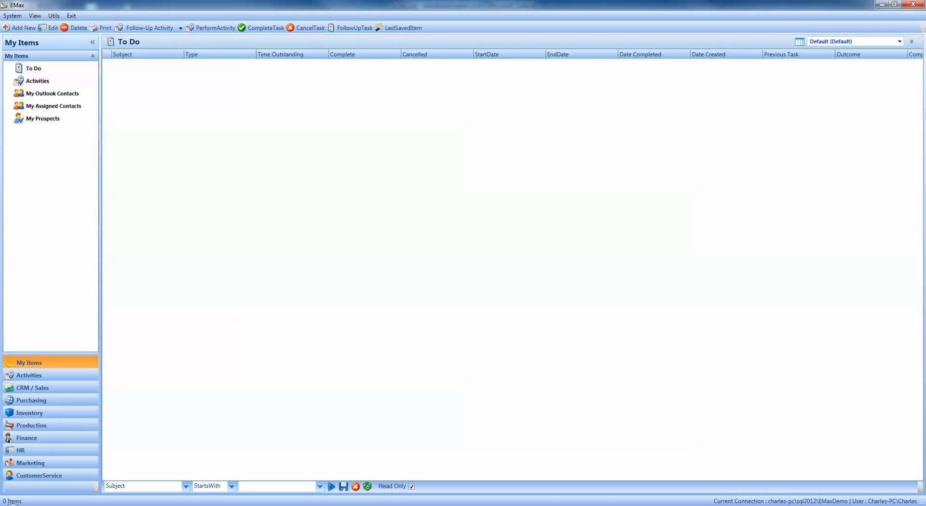
pyautogui.click(39, 83)
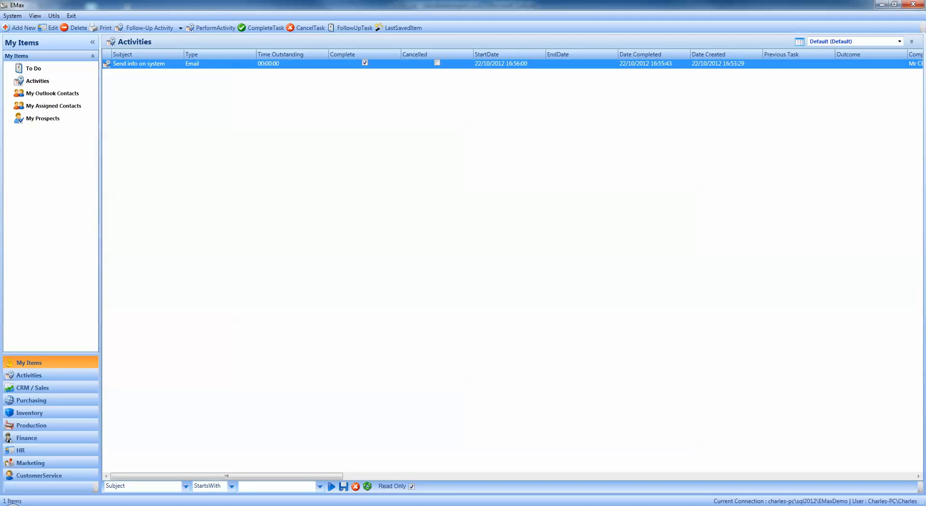
pyautogui.click(212, 64)
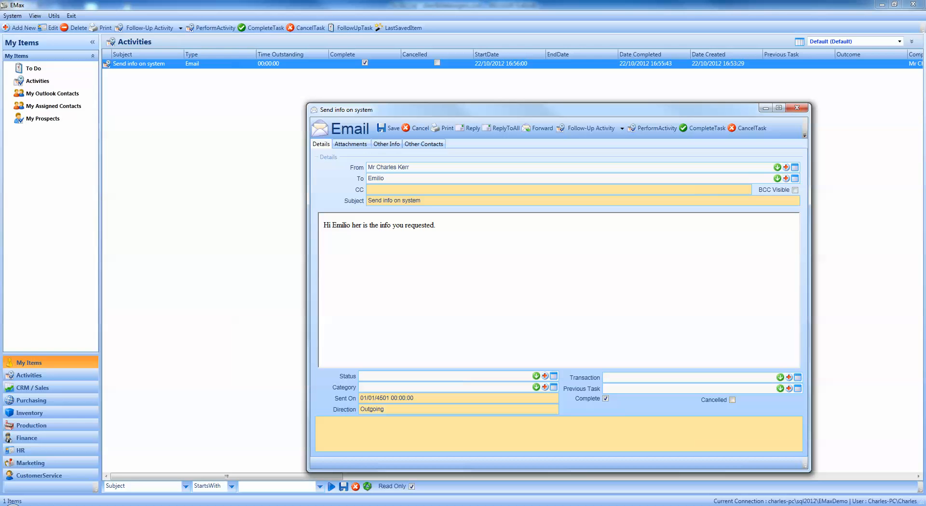
pyautogui.moveTo(436, 225); pyautogui.dragTo(406, 225)
pyautogui.click(419, 225)
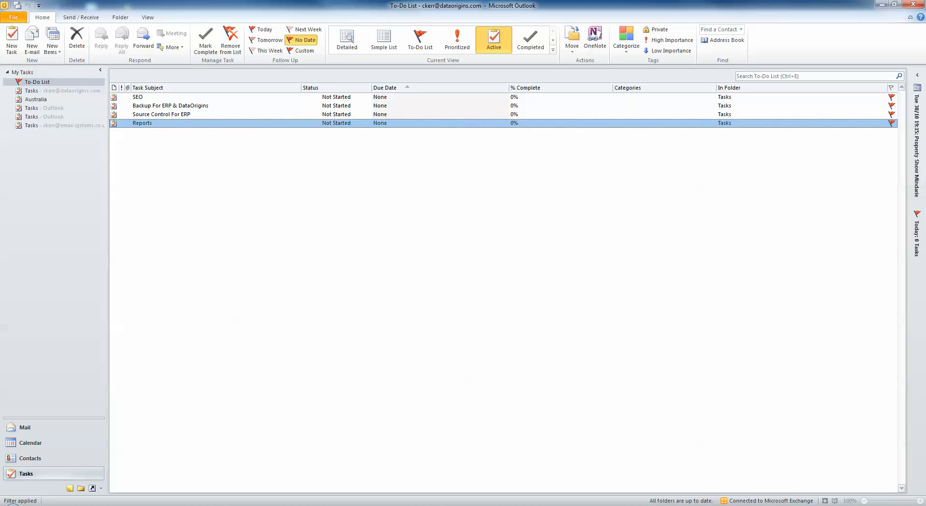
# Switch to Outlook, compare the message in the sending account's Sent Items with EMax's email record, and return to EMax.
pyautogui.click(24, 427)
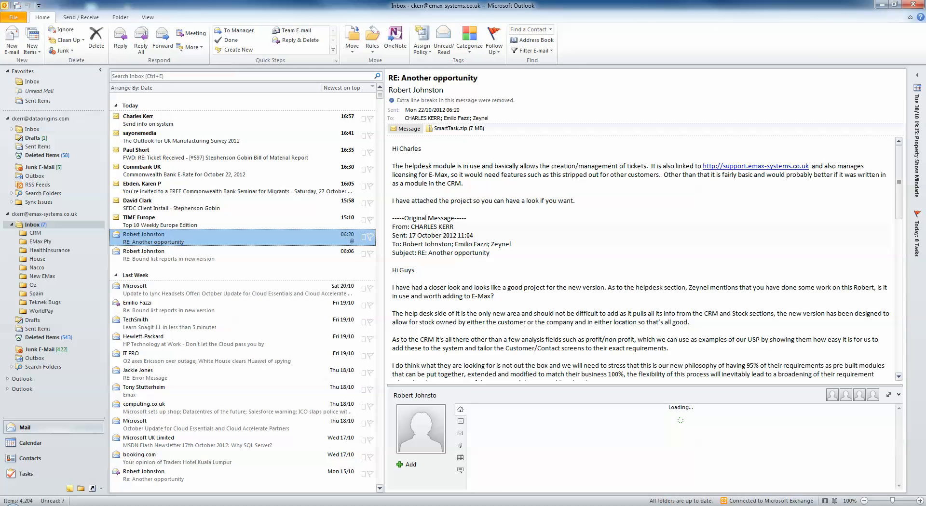
pyautogui.click(37, 146)
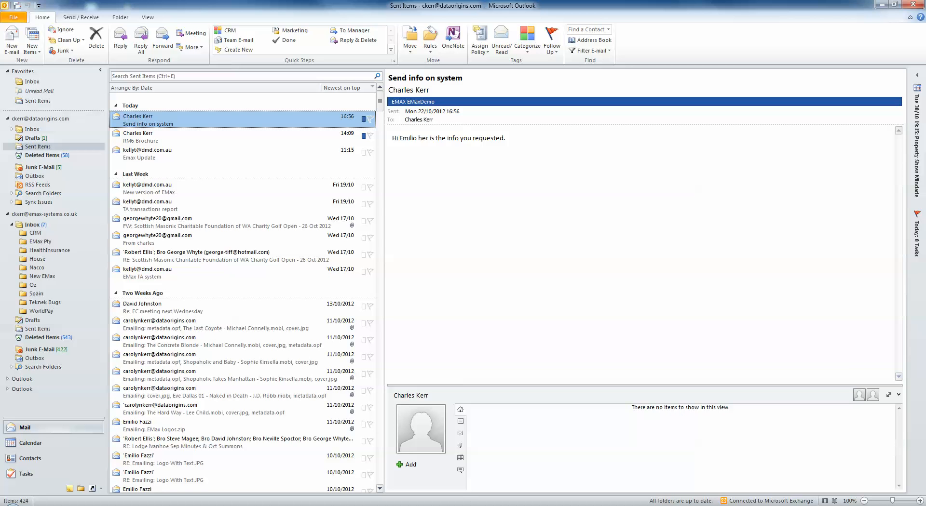
pyautogui.moveTo(349, 505)
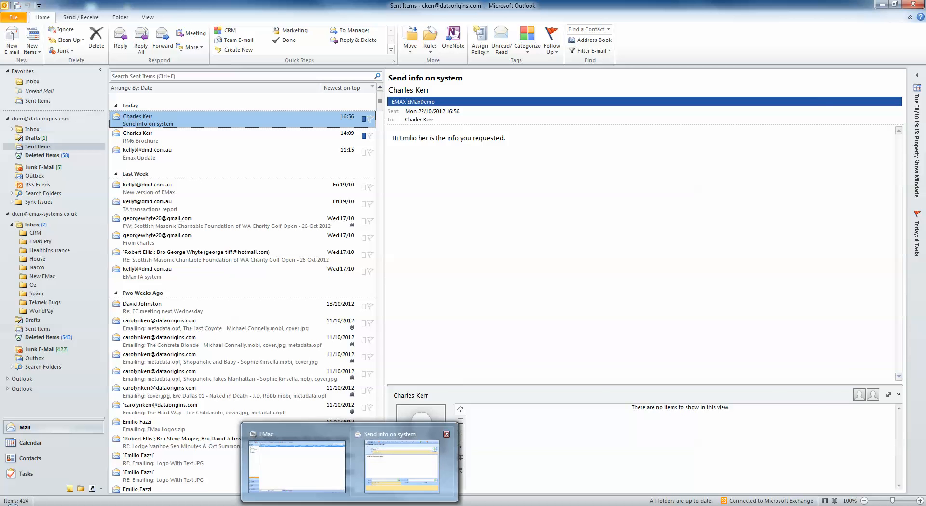
pyautogui.click(402, 465)
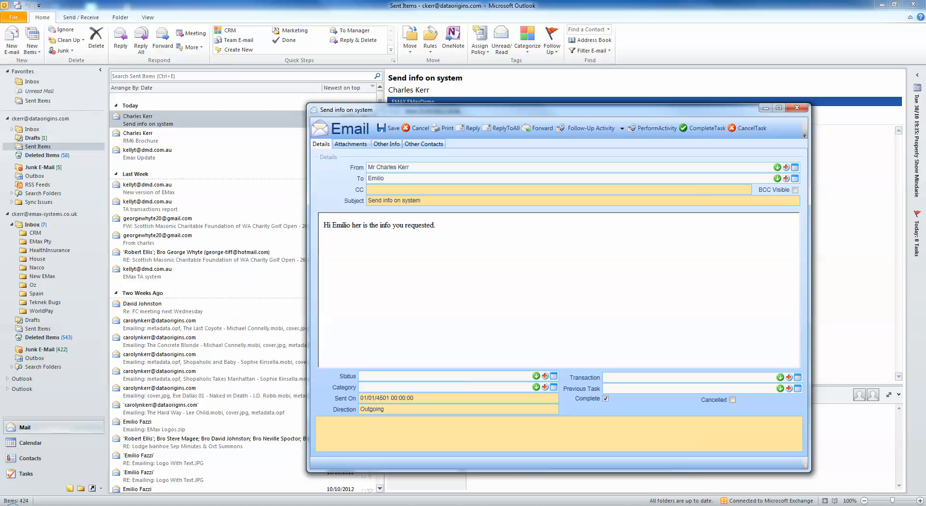
pyautogui.moveTo(443, 110); pyautogui.dragTo(337, 98)
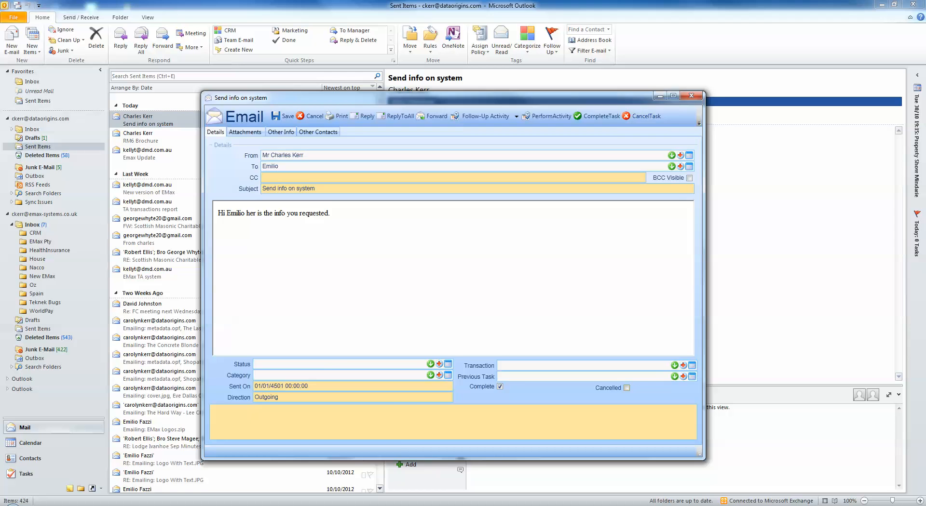
pyautogui.click(690, 96)
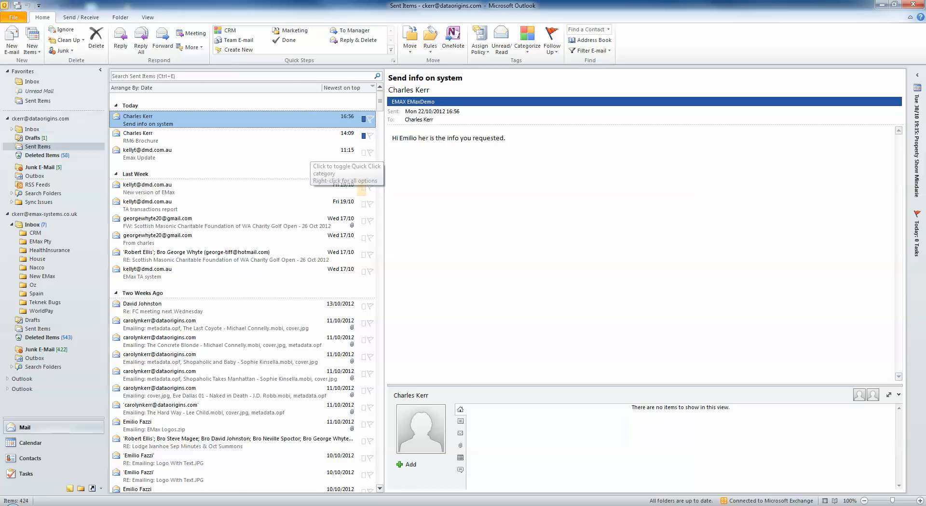
pyautogui.click(881, 5)
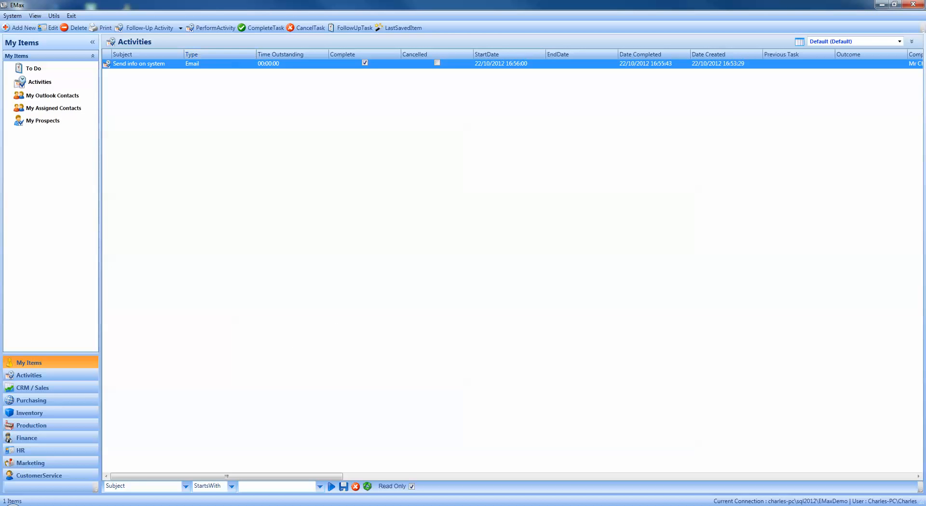
# Create an IncomingCall follow-up from the completed "Send info on system" email activity with the note "I like what you sent me".
pyautogui.click(33, 68)
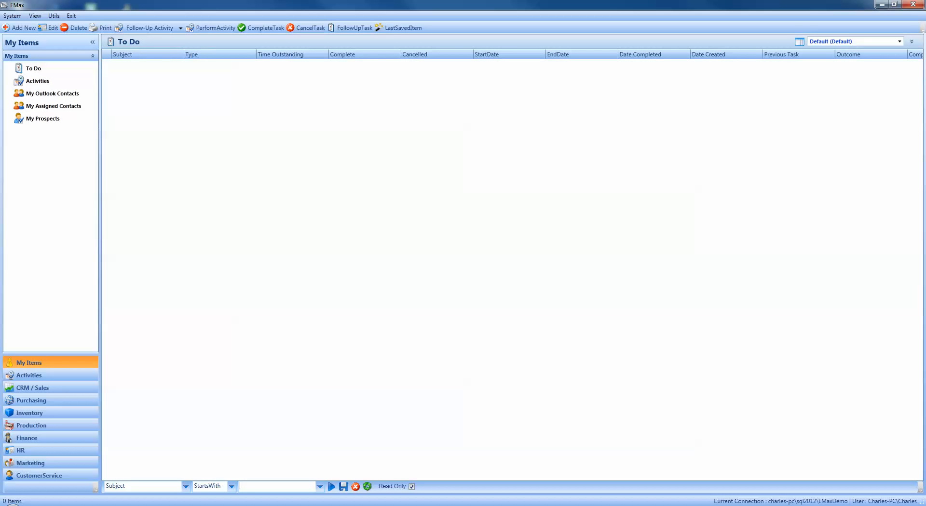
pyautogui.click(38, 81)
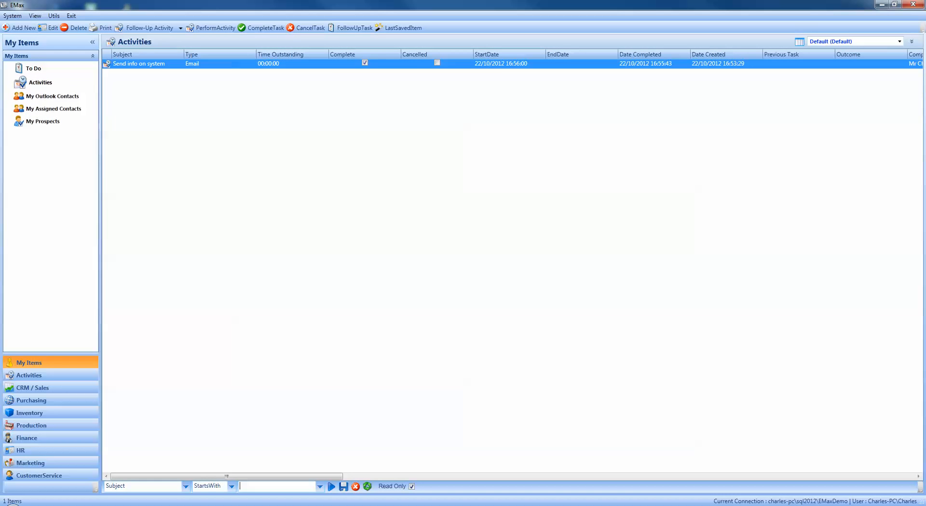
pyautogui.click(217, 64)
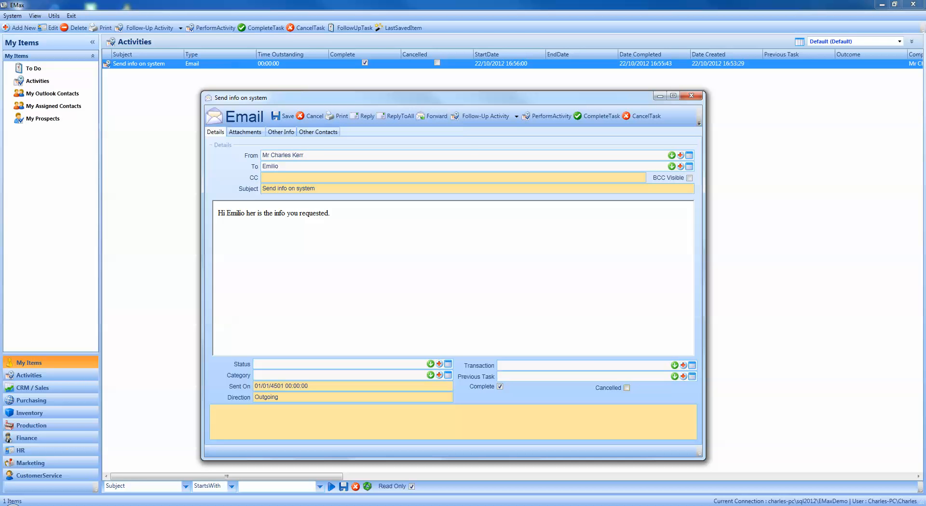
pyautogui.click(516, 116)
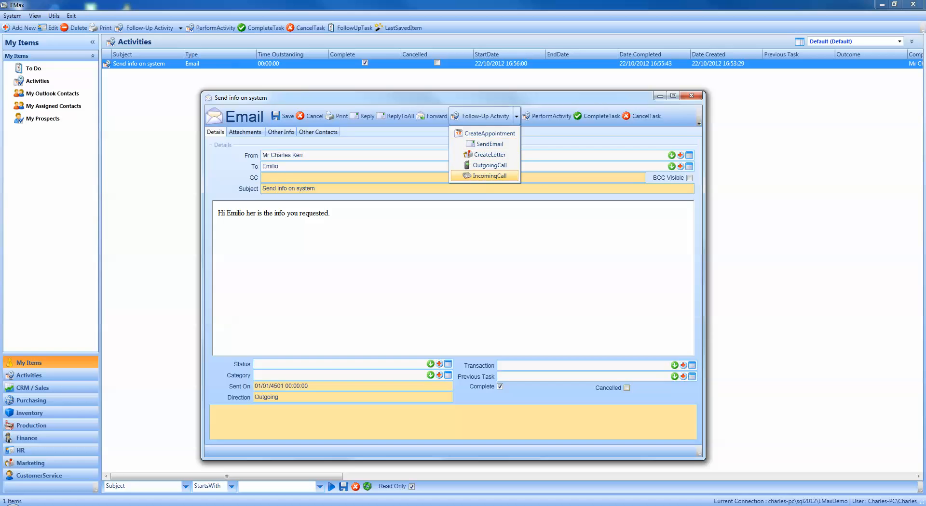
pyautogui.click(489, 176)
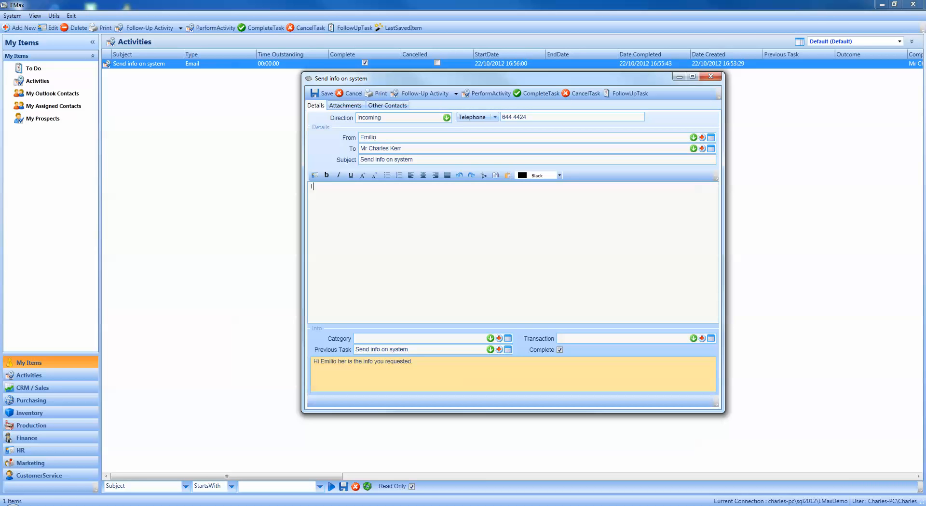
pyautogui.write('ke what you sent me')
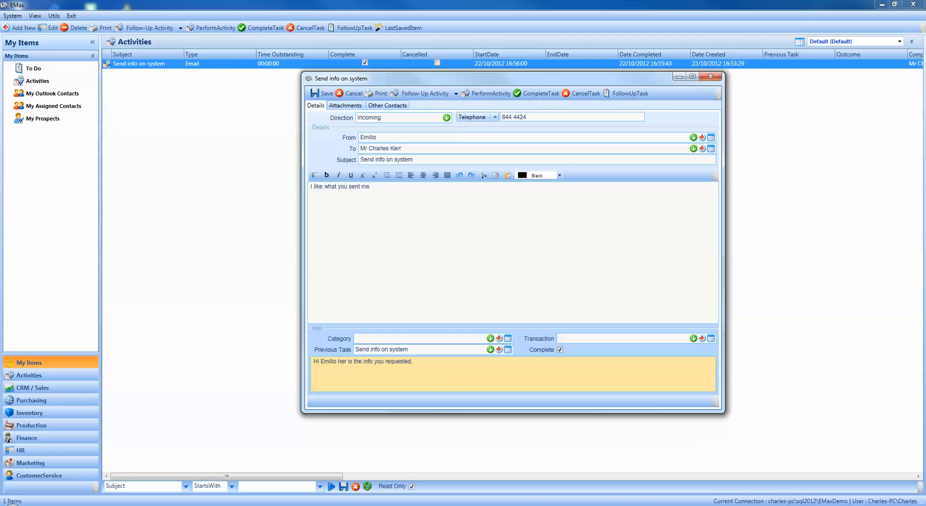
# View the original email linked as the call's previous task and close it again.
pyautogui.click(507, 350)
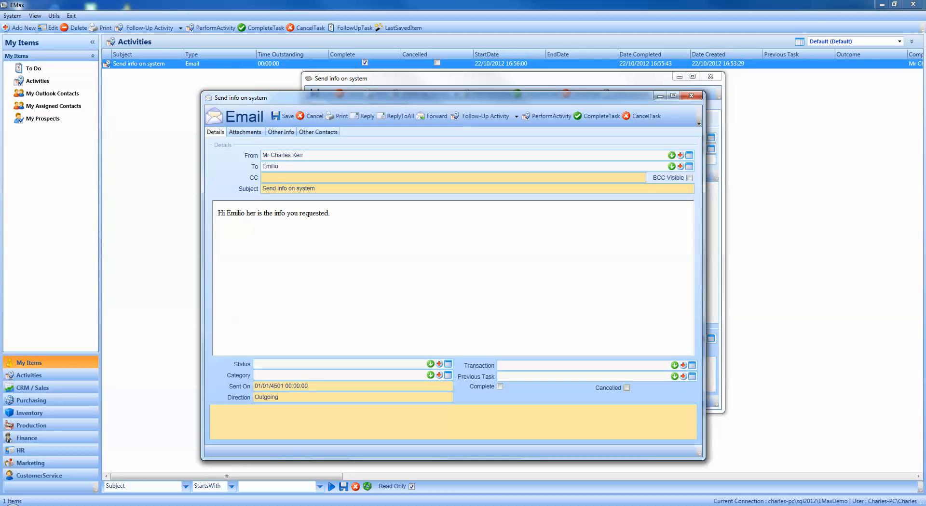
pyautogui.moveTo(475, 98); pyautogui.dragTo(394, 116)
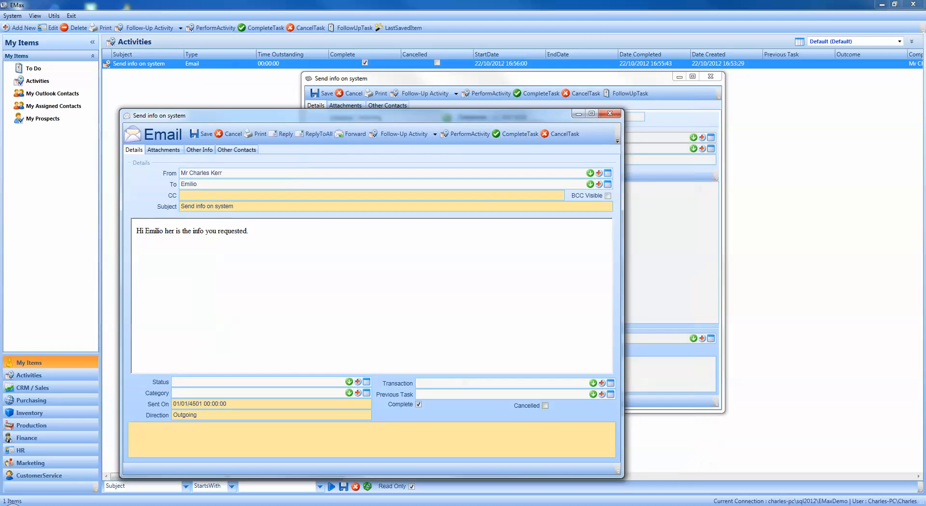
pyautogui.click(609, 113)
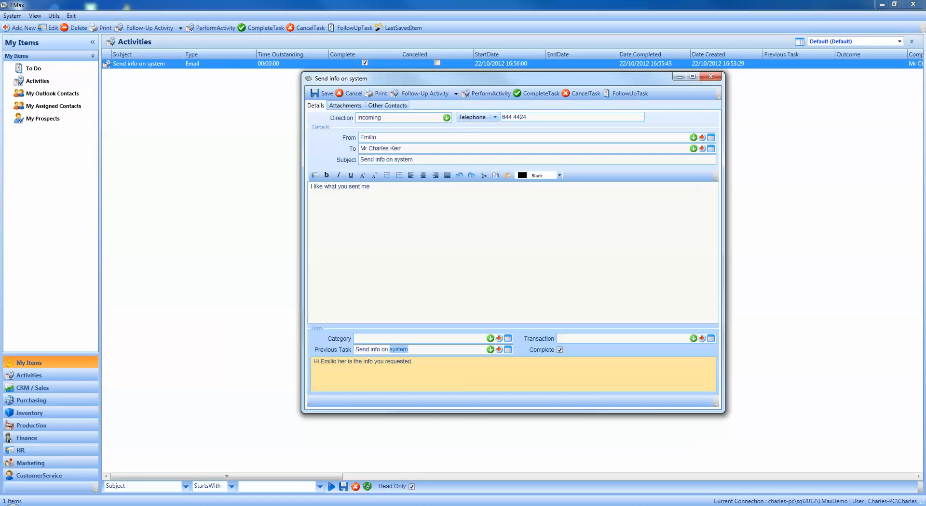
# Save the incoming call activity and check the To Do list.
pyautogui.click(323, 94)
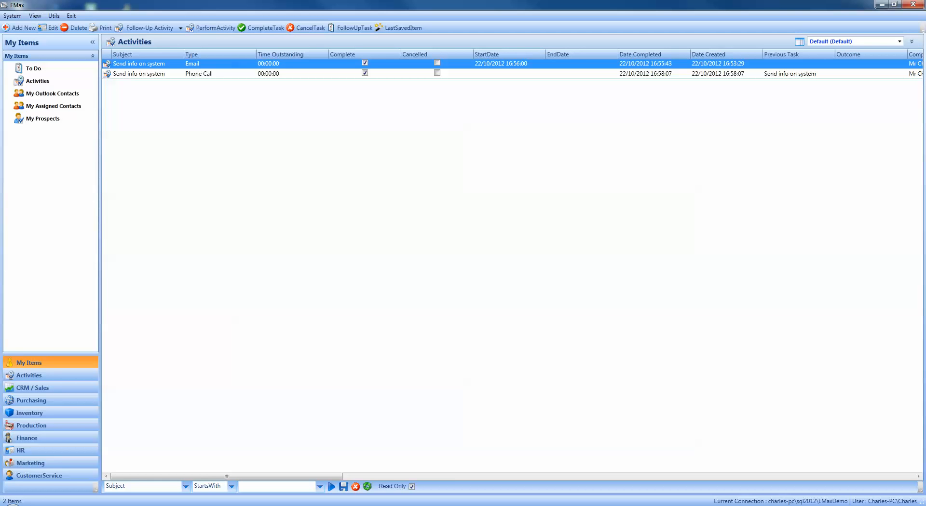
pyautogui.click(33, 68)
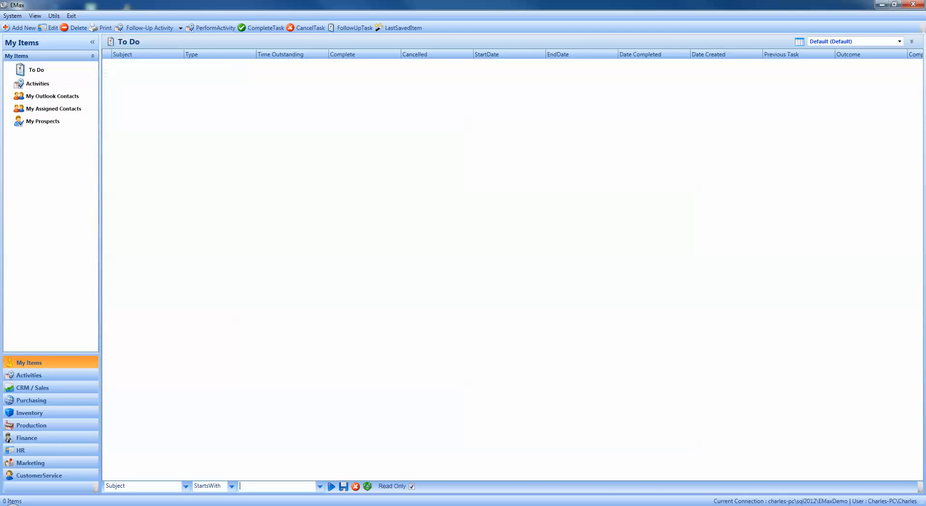